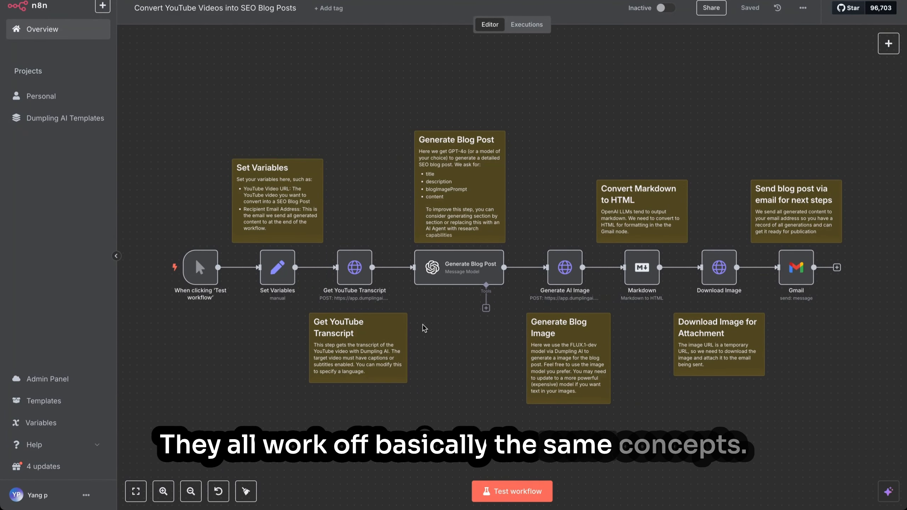
Review the template page for Convert YouTube Videos into SEO Blog Posts, including its full title and last update date
scroll(414, 334, up, 1)
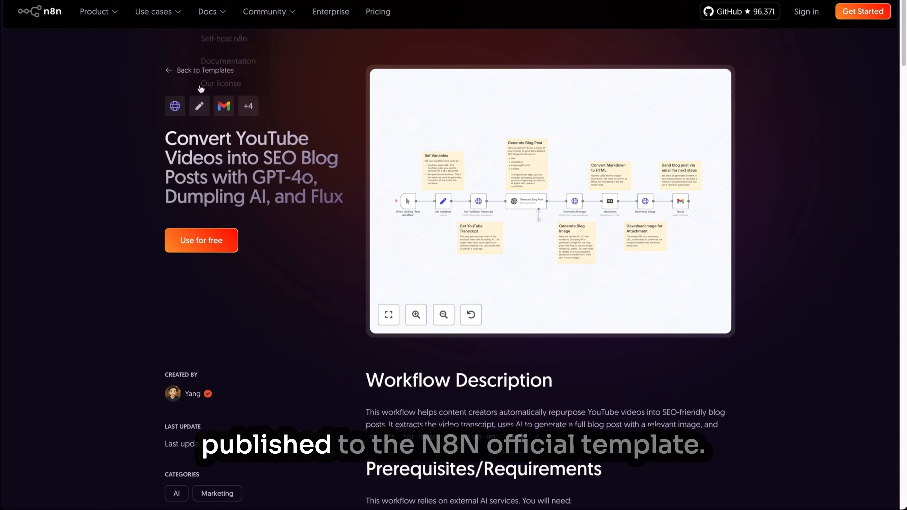
scroll(263, 310, down, 3)
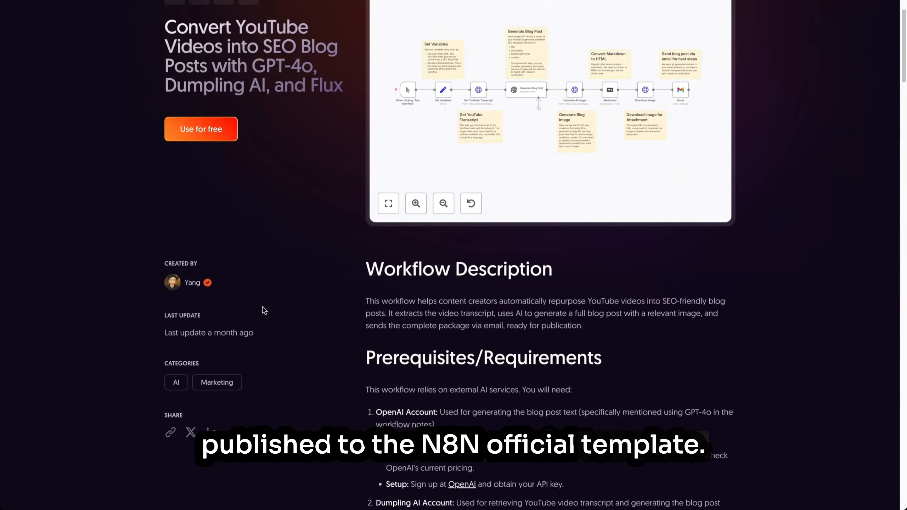
scroll(271, 315, up, 3)
scroll(196, 116, down, 1)
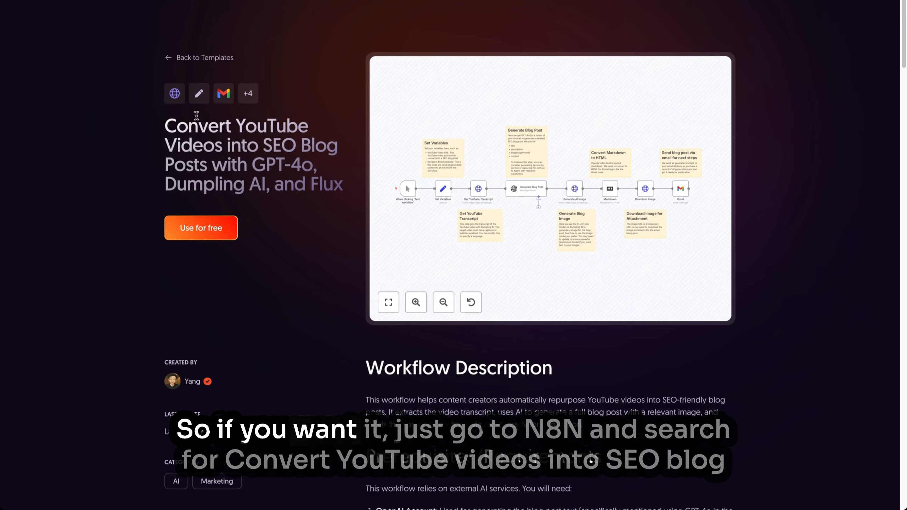
drag(174, 122, 345, 183)
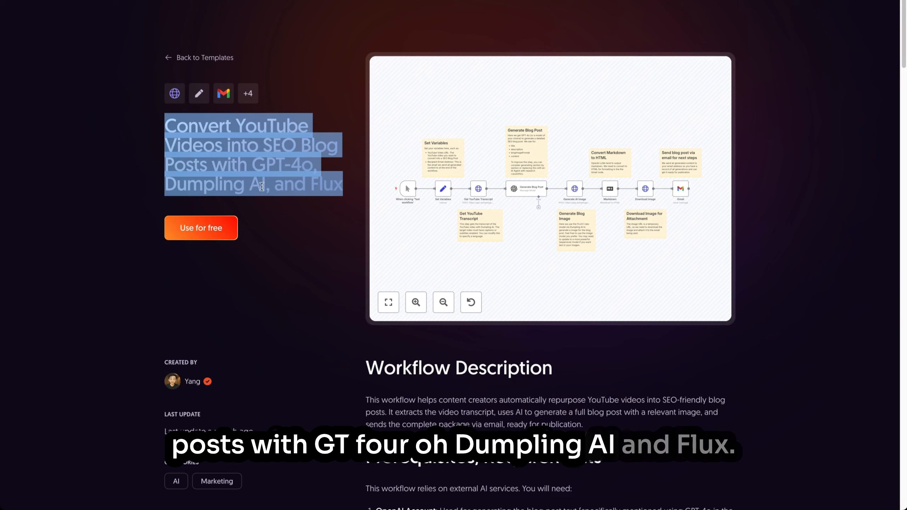
scroll(318, 397, down, 2)
drag(255, 364, 190, 352)
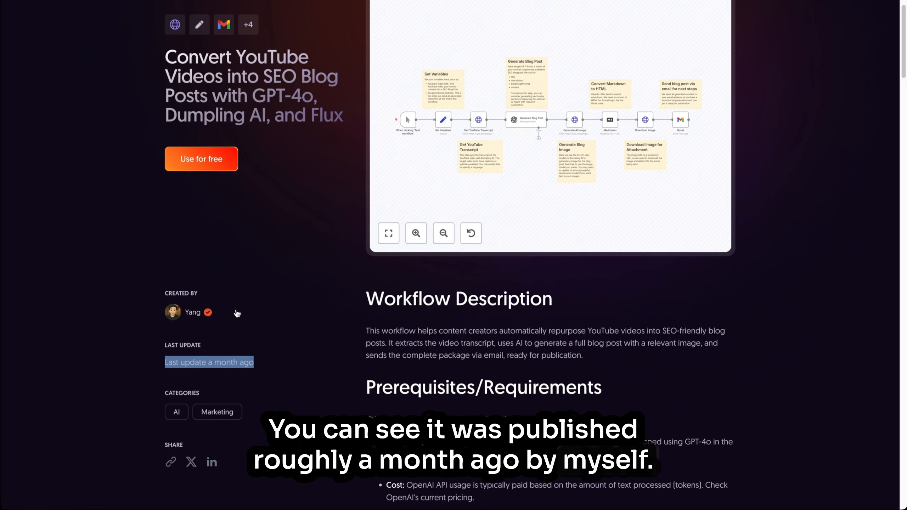
click(572, 327)
scroll(560, 103, up, 2)
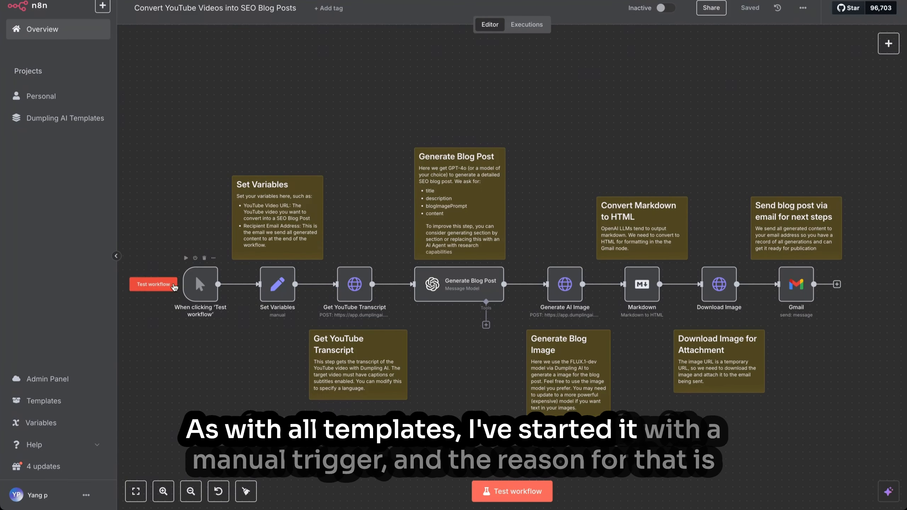
Examine the manual trigger node and how it starts the chain of nodes in the workflow
scroll(209, 297, up, 2)
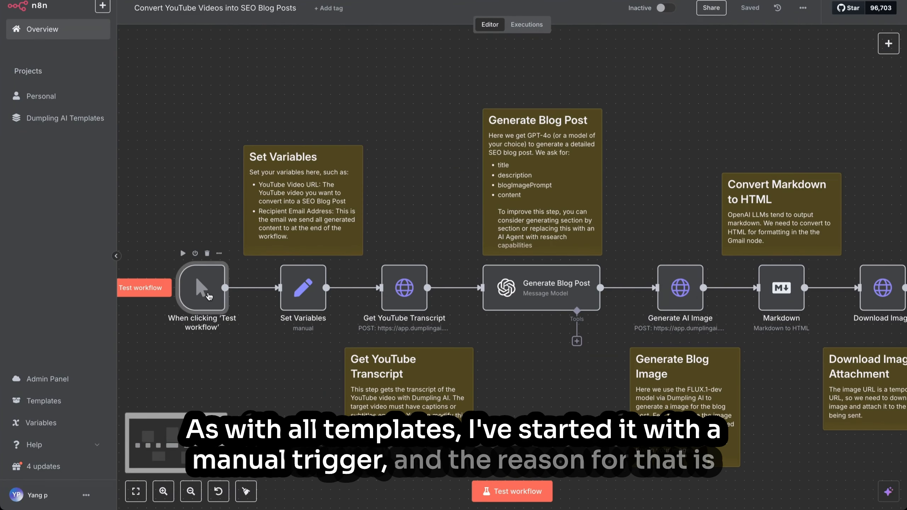
scroll(268, 363, down, 2)
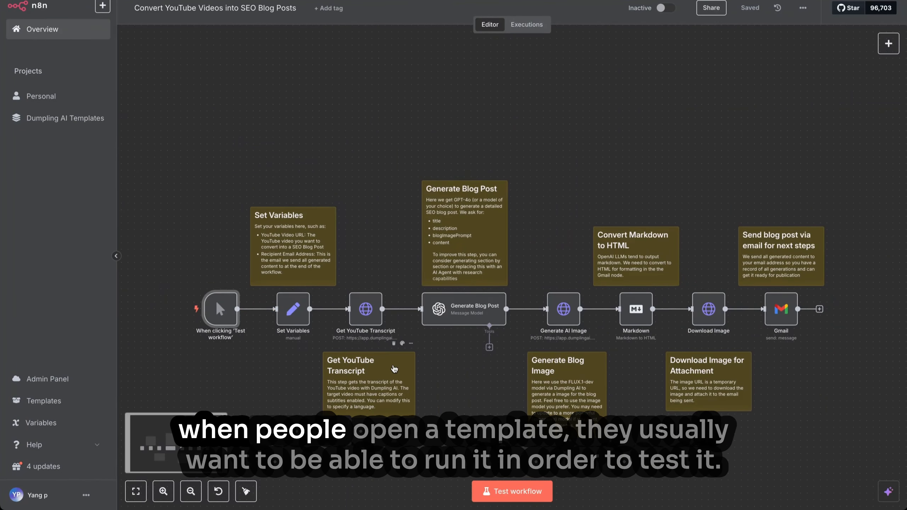
scroll(288, 324, up, 1)
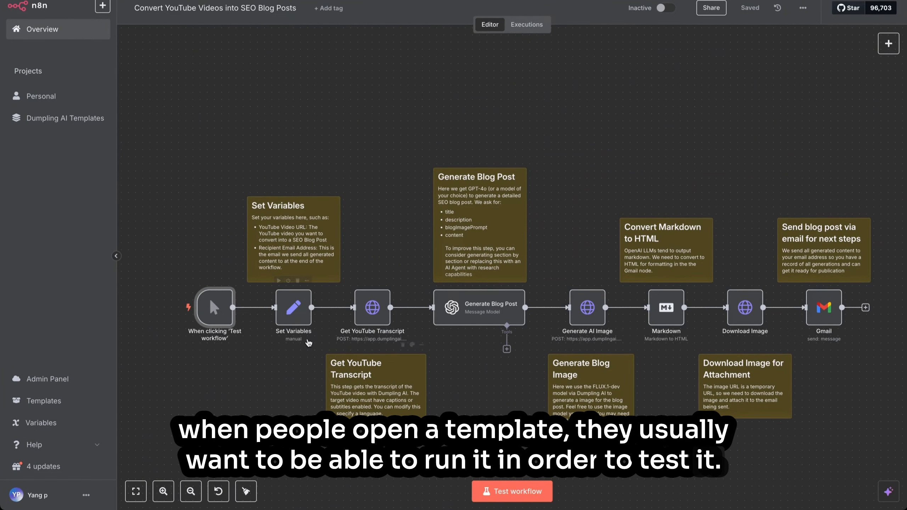
mouse_move(205, 308)
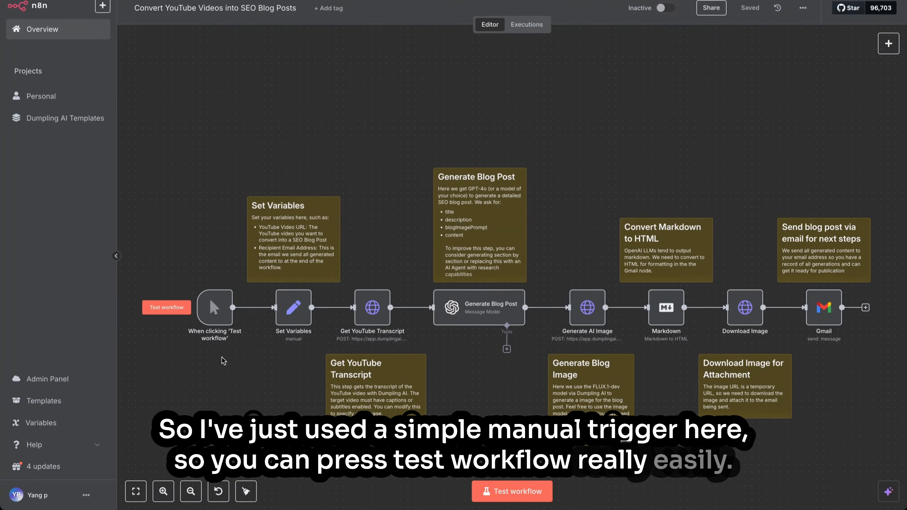
scroll(223, 361, up, 5)
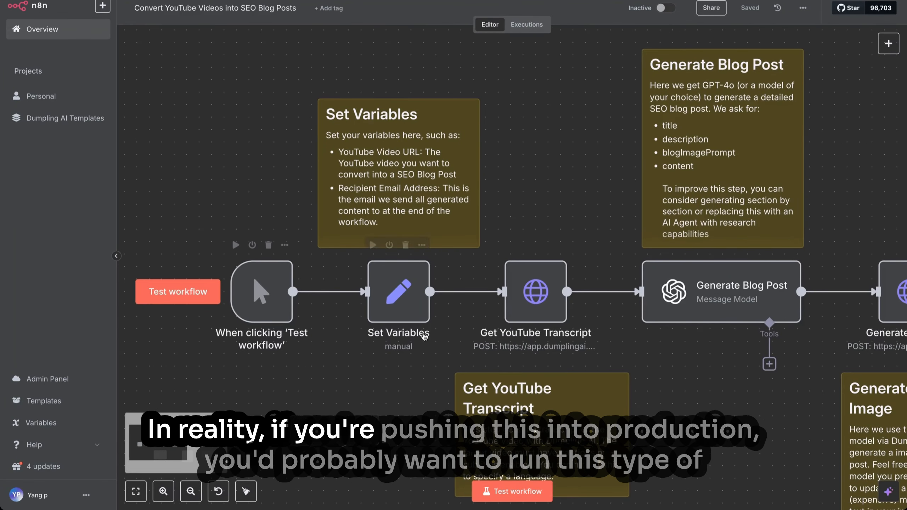
scroll(446, 343, down, 1)
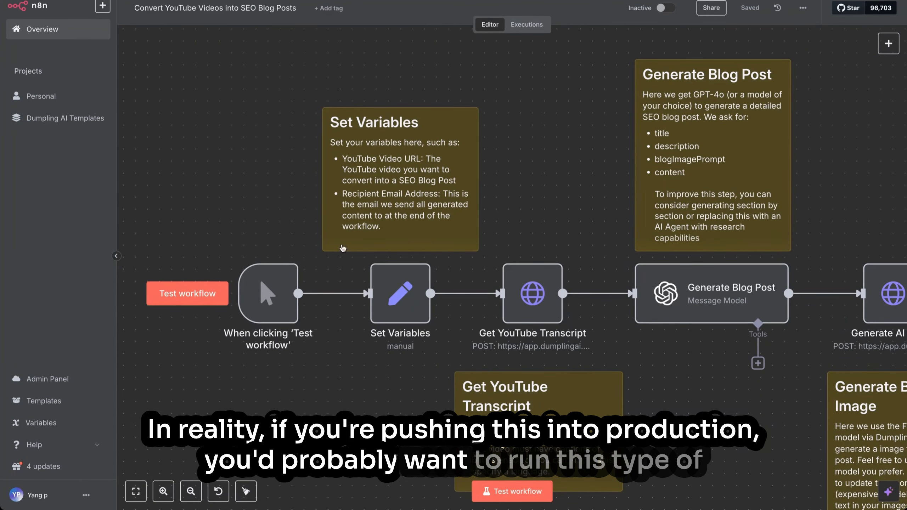
scroll(362, 296, down, 5)
scroll(391, 300, right, 2)
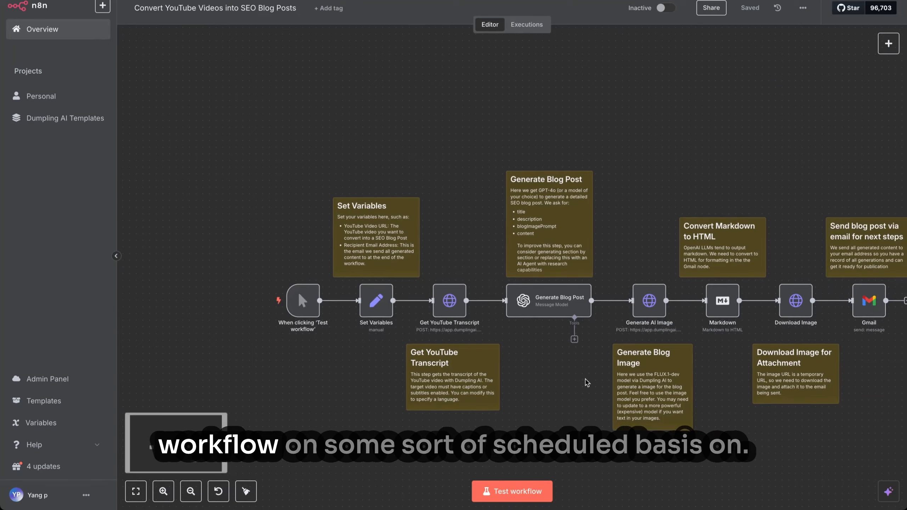
scroll(579, 383, up, 2)
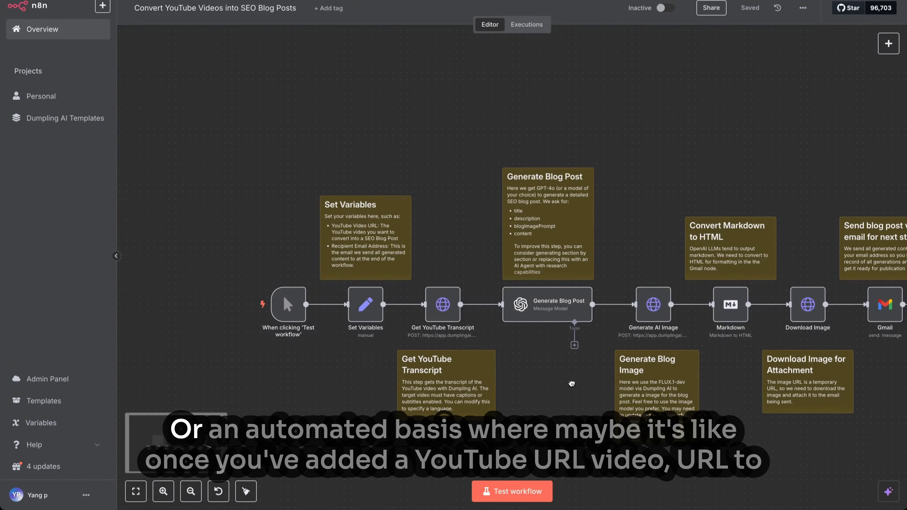
drag(571, 384, 552, 390)
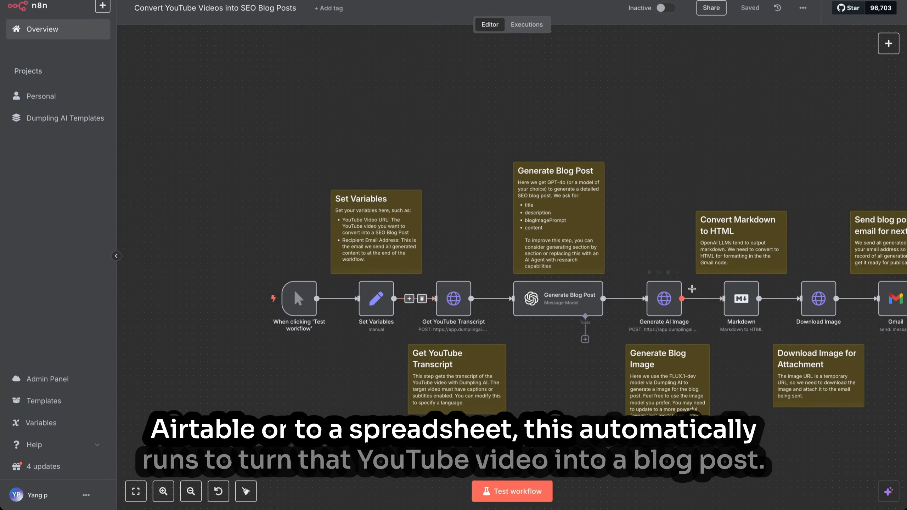
scroll(778, 160, right, 3)
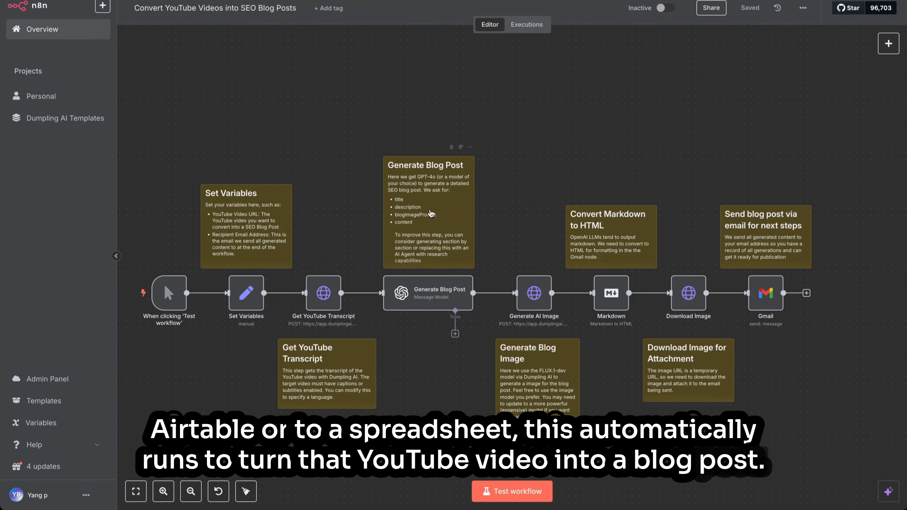
drag(315, 178, 447, 200)
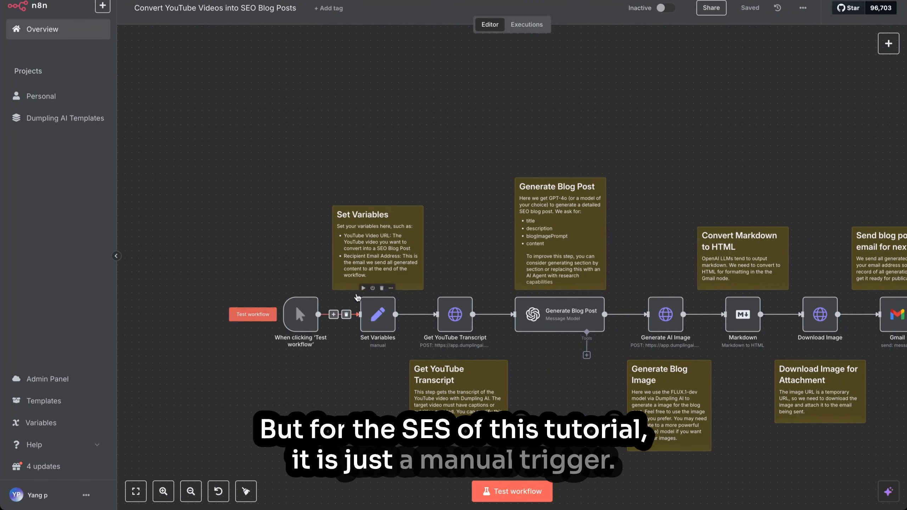
drag(387, 379, 269, 368)
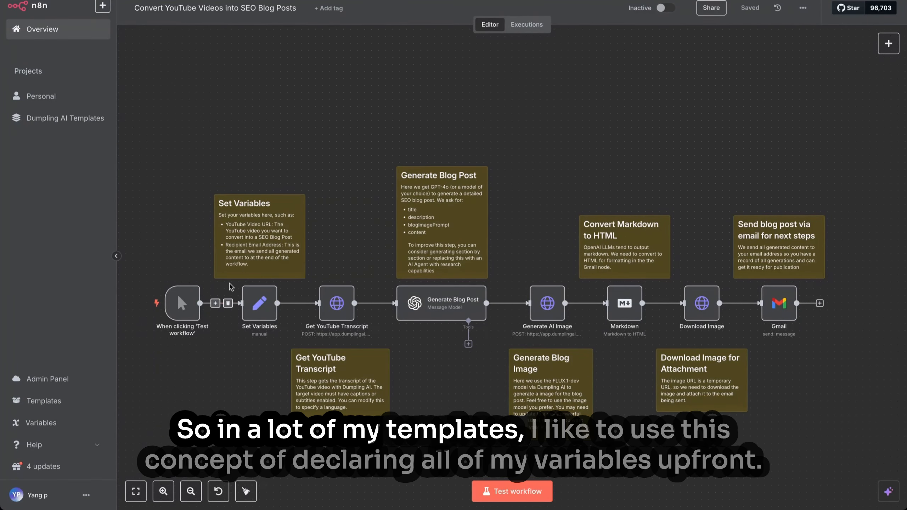
Open the Set Variables node, inspect its YouTube Video Url and Recipient Email Address fields, and return to the canvas
scroll(226, 270, up, 3)
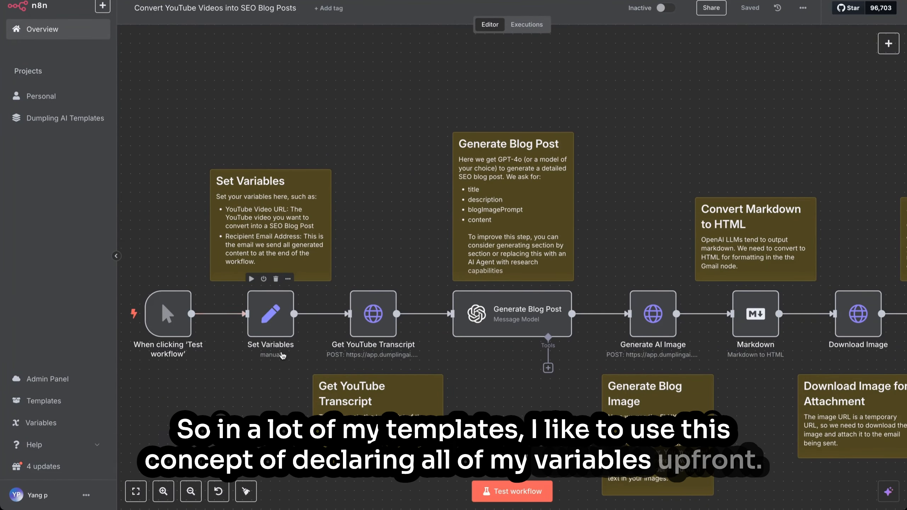
scroll(274, 318, up, 4)
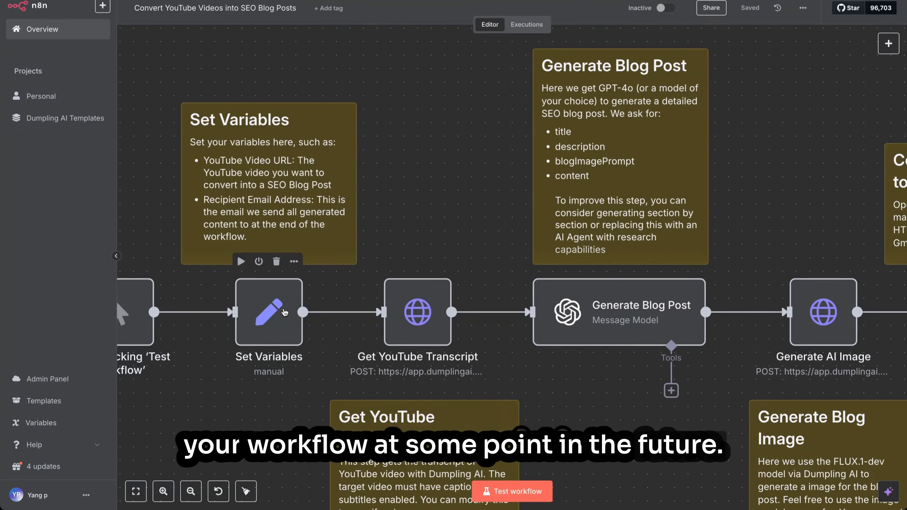
double_click(285, 312)
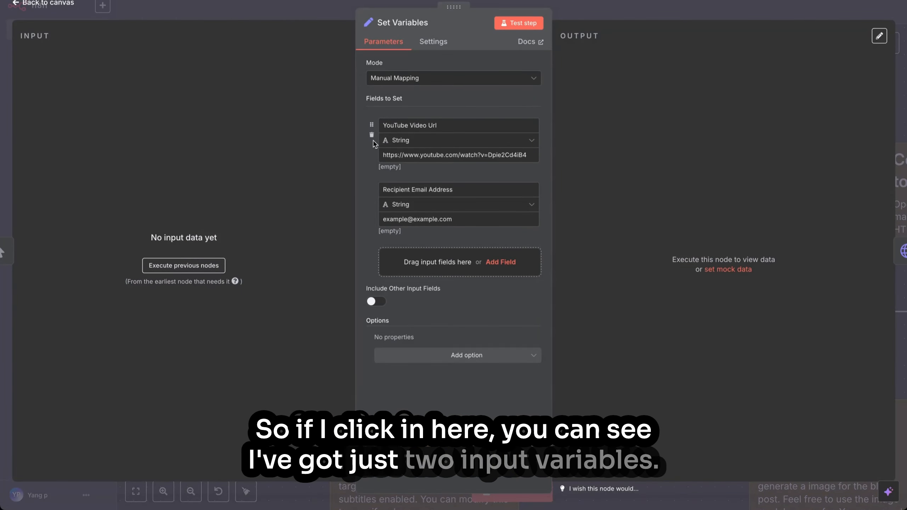
triple_click(430, 125)
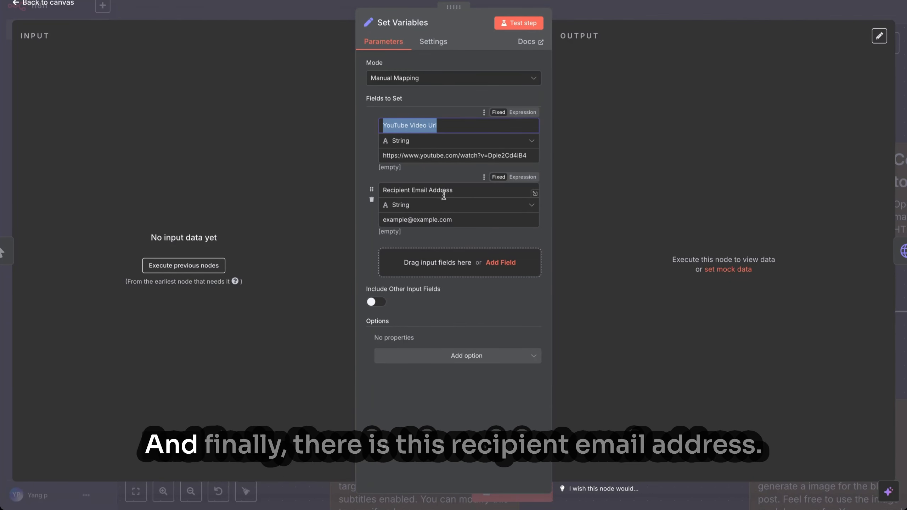
drag(415, 189, 460, 192)
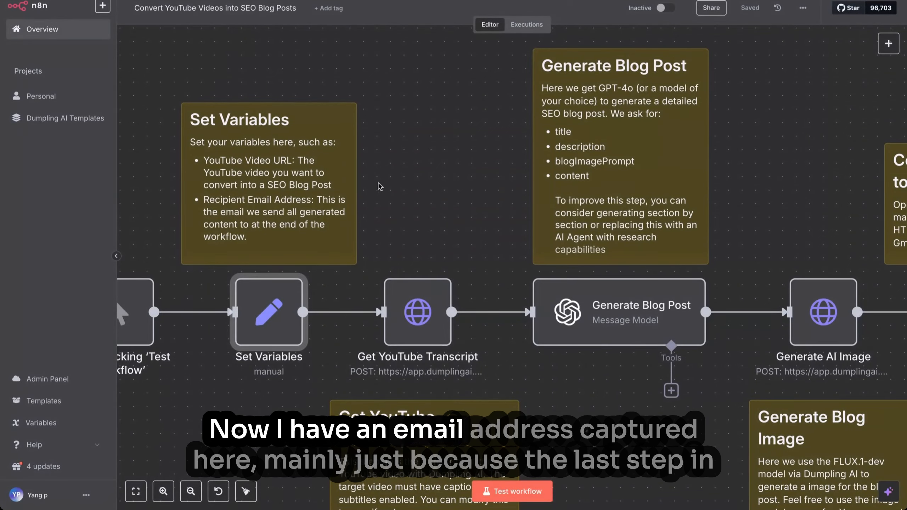
Examine the final part of the workflow, from Generate AI Image through Markdown and Download Image to the Gmail node
scroll(367, 333, right, 2)
scroll(367, 332, right, 10)
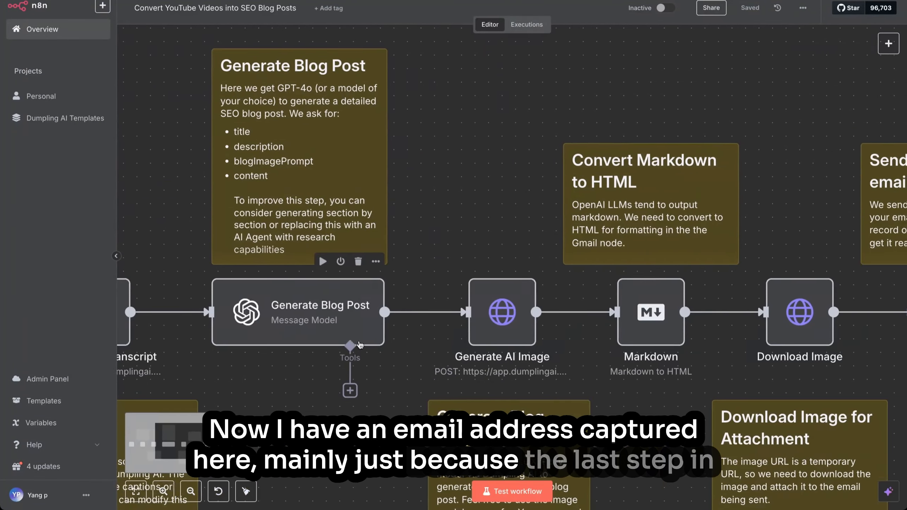
scroll(730, 320, down, 3)
scroll(735, 319, right, 5)
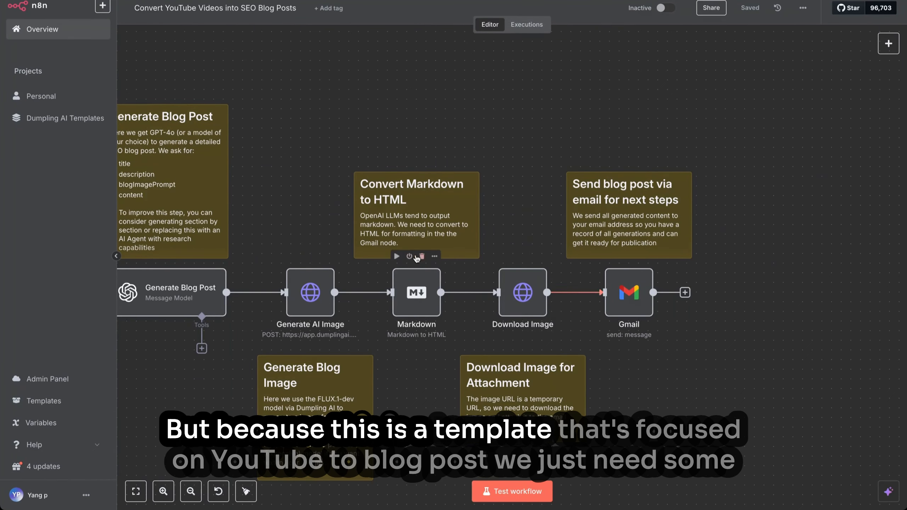
scroll(426, 263, left, 3)
scroll(427, 263, down, 3)
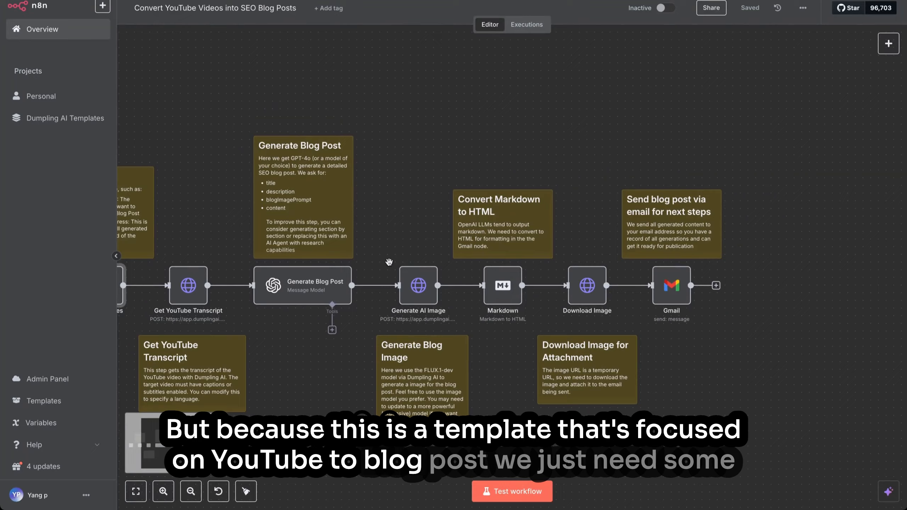
scroll(396, 260, down, 1)
scroll(359, 288, left, 1)
scroll(359, 288, left, 1)
scroll(373, 297, right, 3)
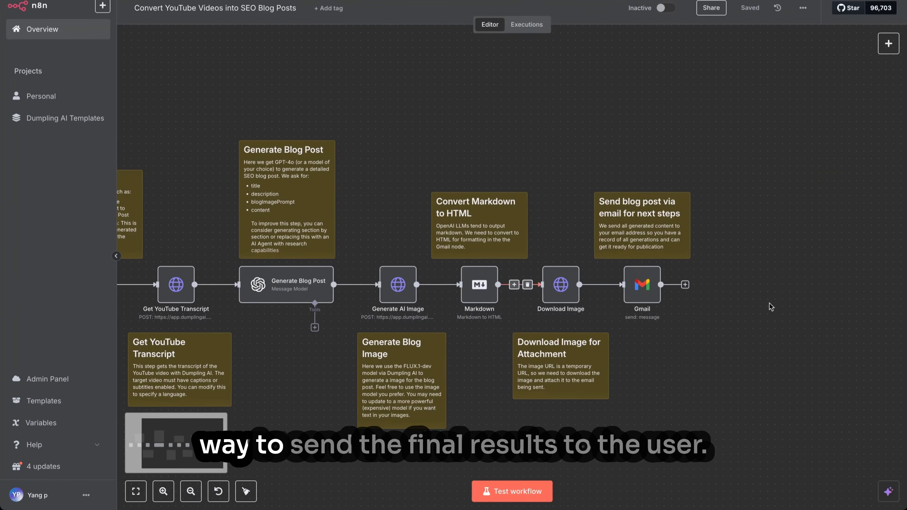
scroll(683, 337, up, 2)
scroll(680, 332, down, 2)
scroll(659, 294, up, 1)
scroll(660, 294, up, 1)
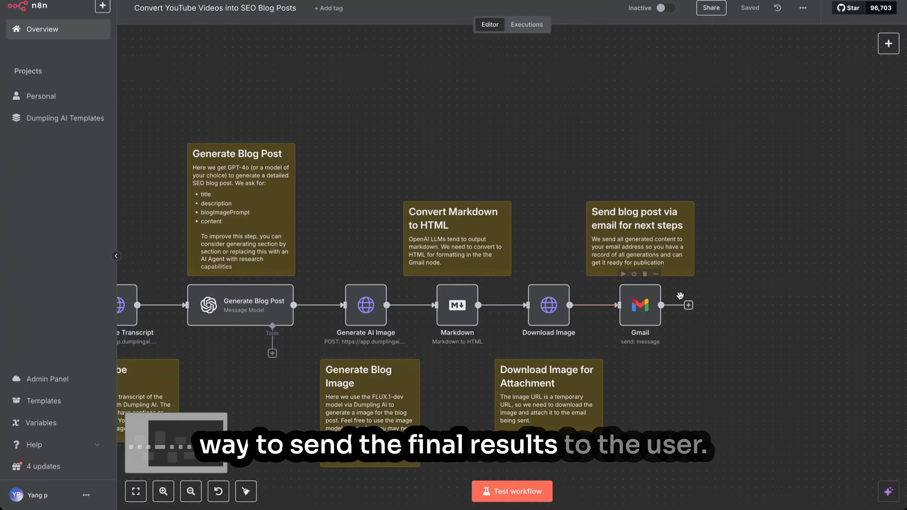
scroll(638, 290, up, 3)
scroll(610, 319, left, 3)
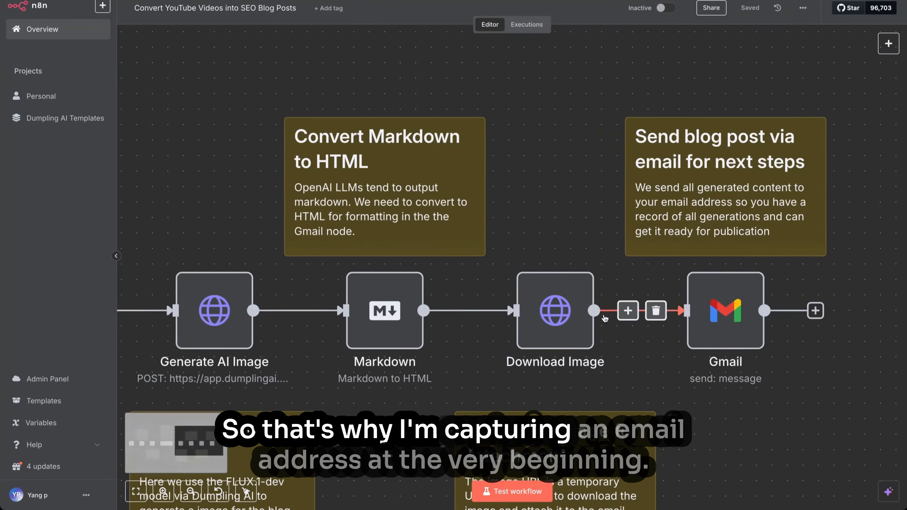
scroll(604, 317, right, 2)
scroll(663, 310, left, 3)
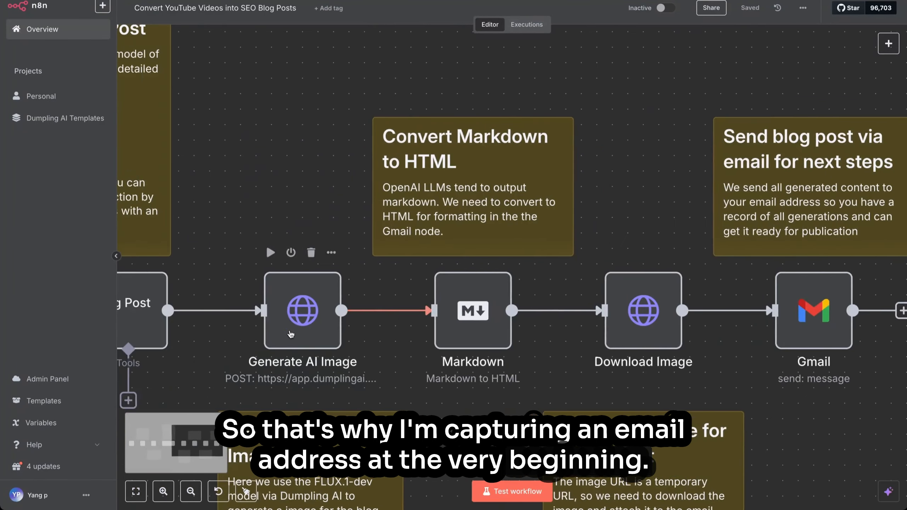
Return to the beginning of the workflow and open the Get YouTube Transcript node
scroll(535, 314, down, 3)
scroll(284, 333, left, 2)
scroll(285, 333, left, 4)
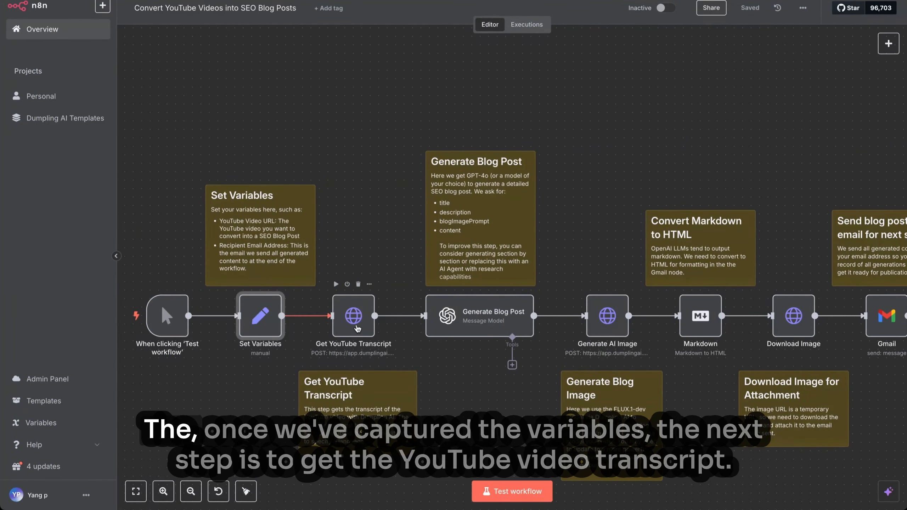
scroll(353, 316, up, 3)
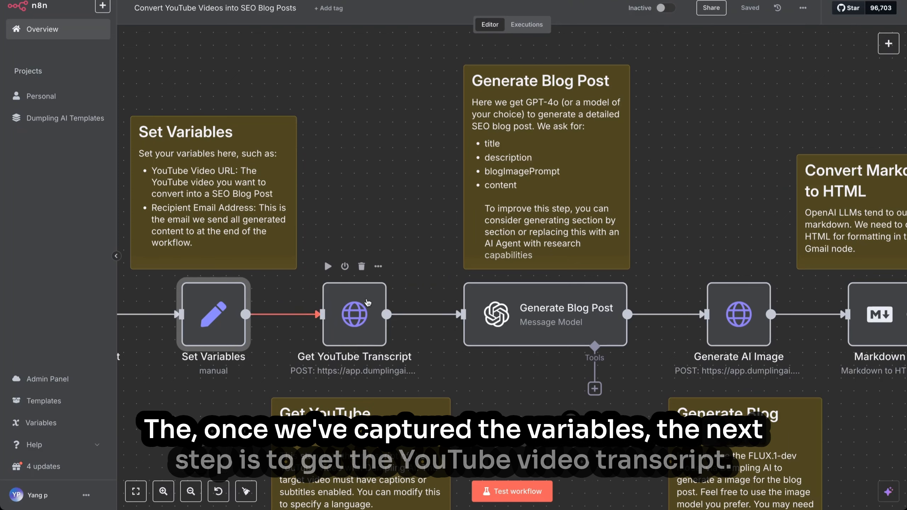
scroll(348, 327, down, 3)
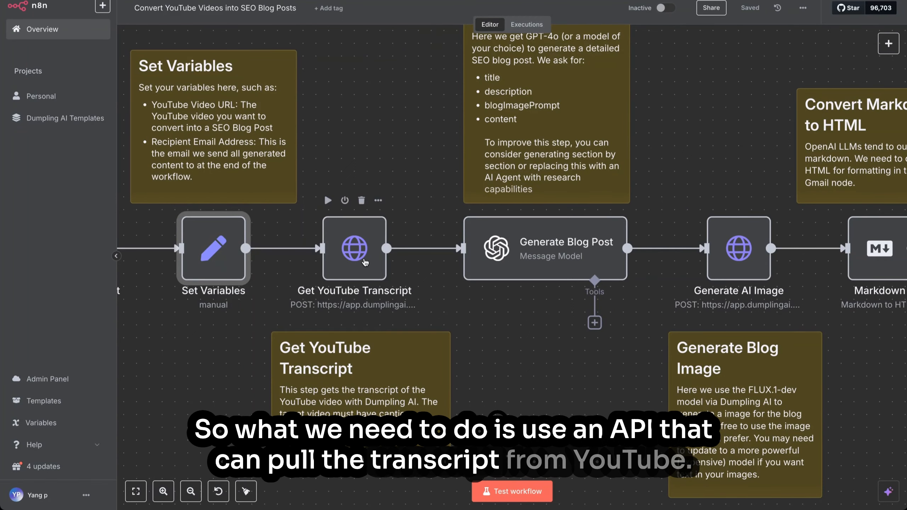
double_click(358, 261)
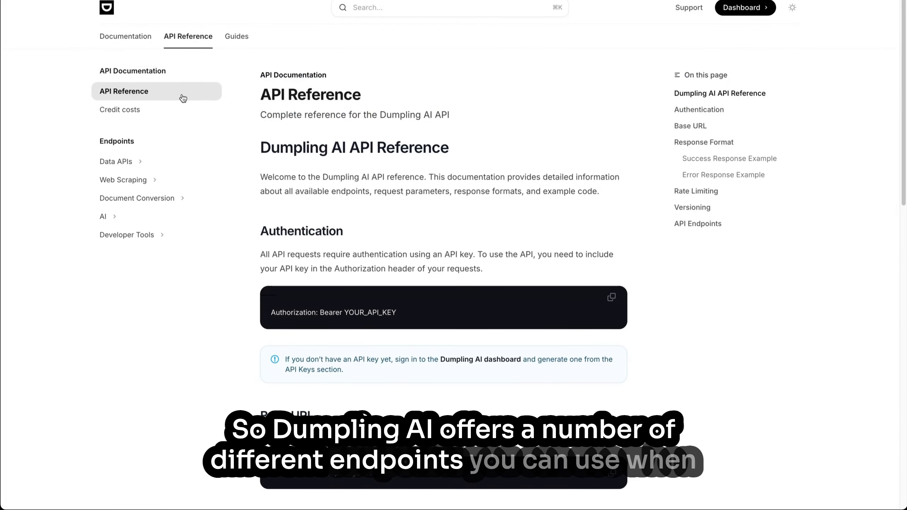
Open the Get YouTube Transcript endpoint page under Data APIs in the Dumpling AI API reference
click(126, 160)
click(186, 188)
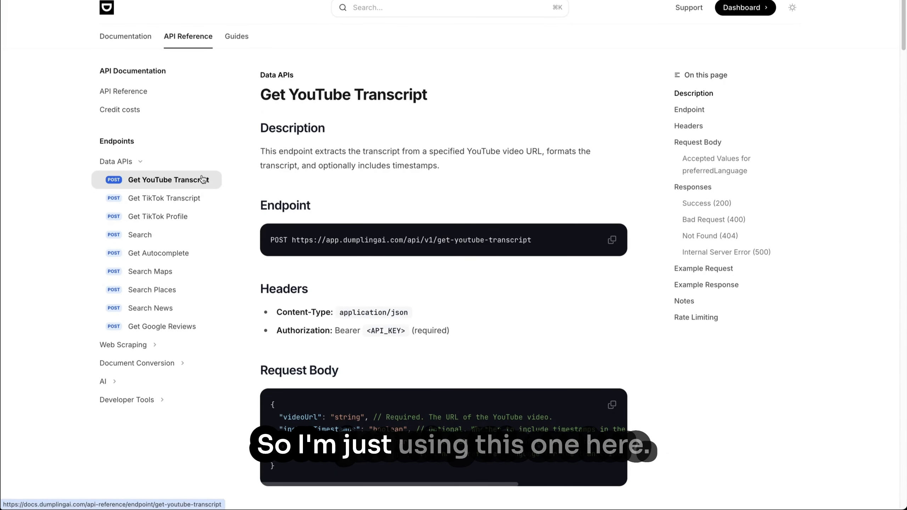
Highlight the endpoint path and the required Authorization header on the Get YouTube Transcript documentation page
drag(563, 240, 401, 236)
scroll(401, 200, down, 3)
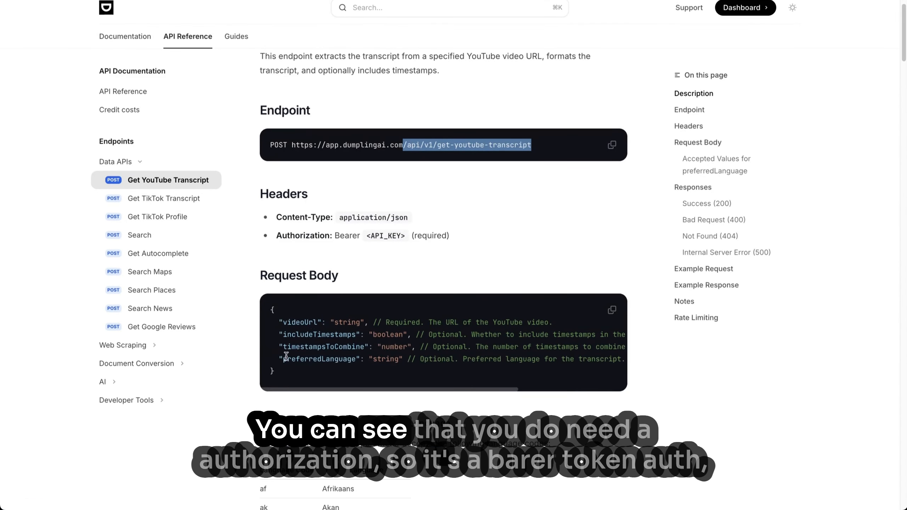
scroll(331, 197, up, 1)
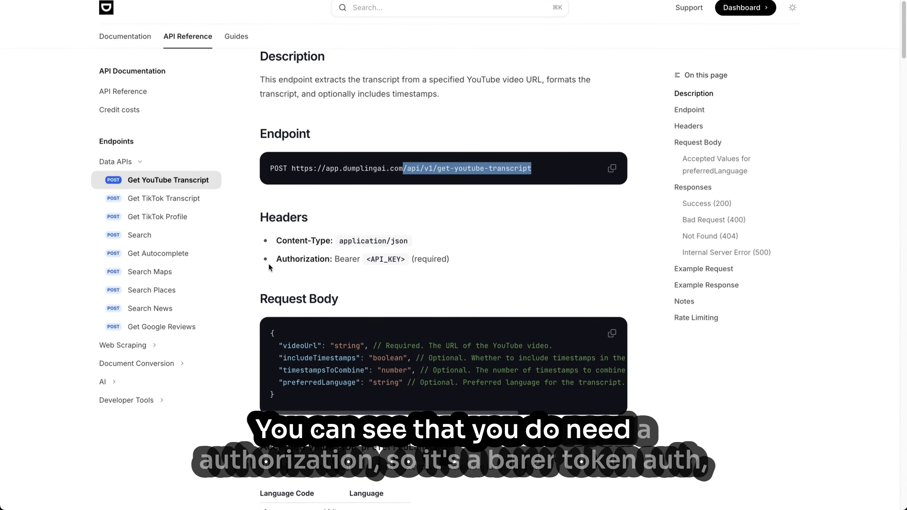
drag(274, 260, 489, 270)
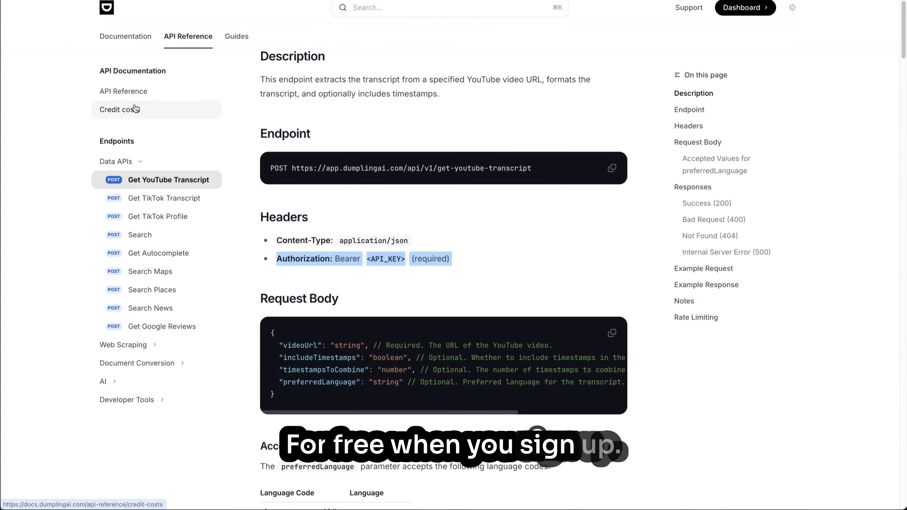
Open the Credit costs page of the API reference and highlight the base cost of Get YouTube Transcript
click(124, 110)
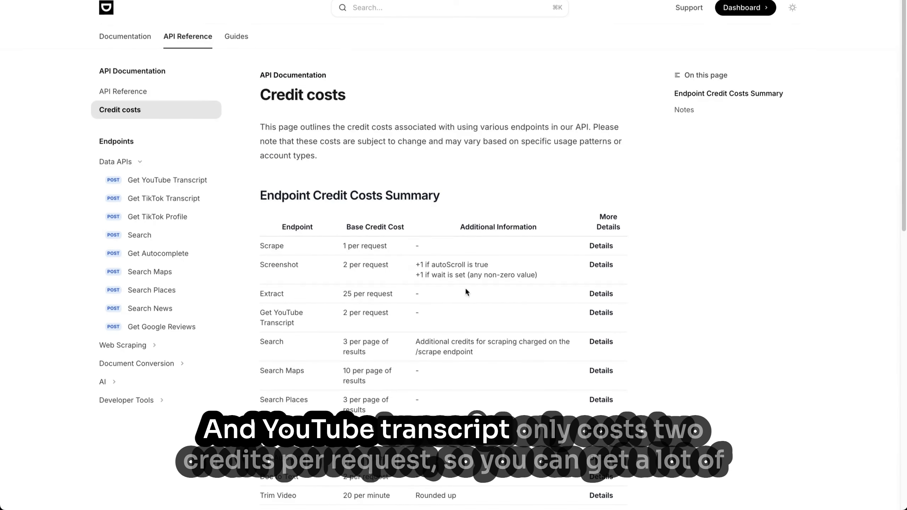
drag(344, 313, 391, 312)
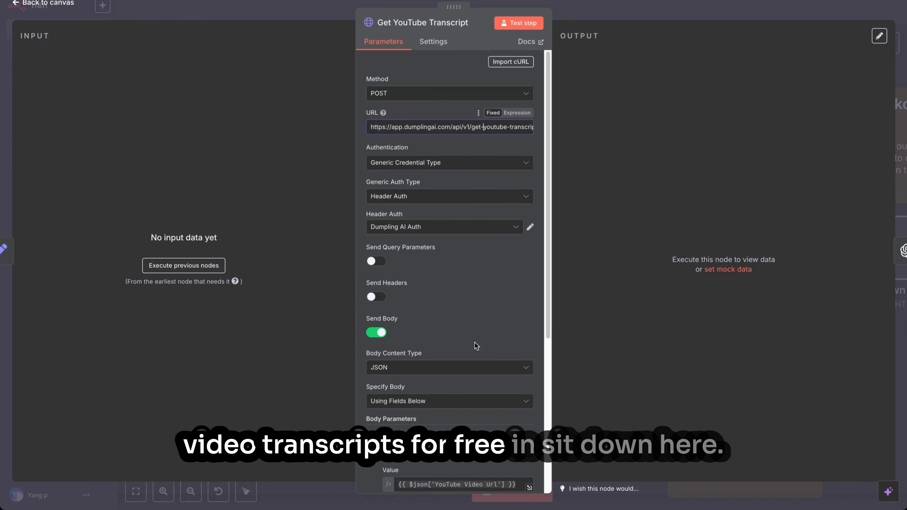
Compare the Get YouTube Transcript node's body parameters with the documented Request Body, and return to the workflow canvas
scroll(476, 343, down, 5)
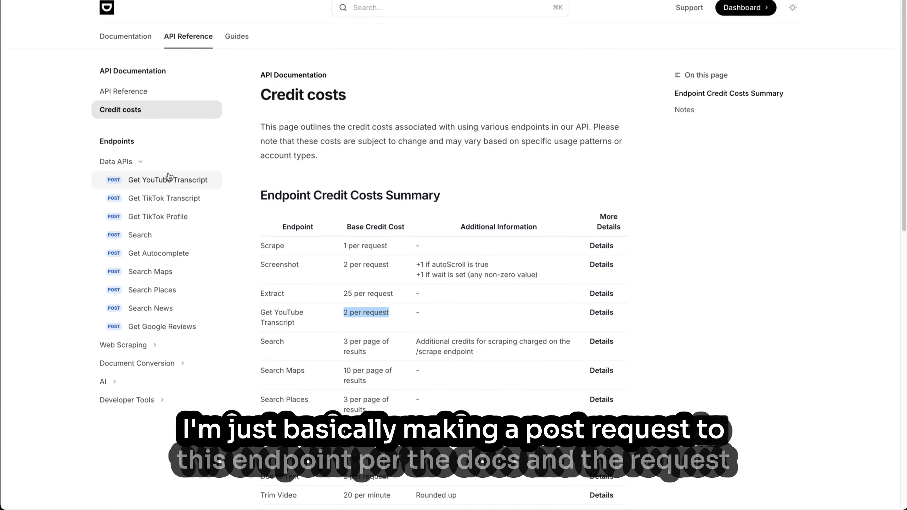
click(205, 183)
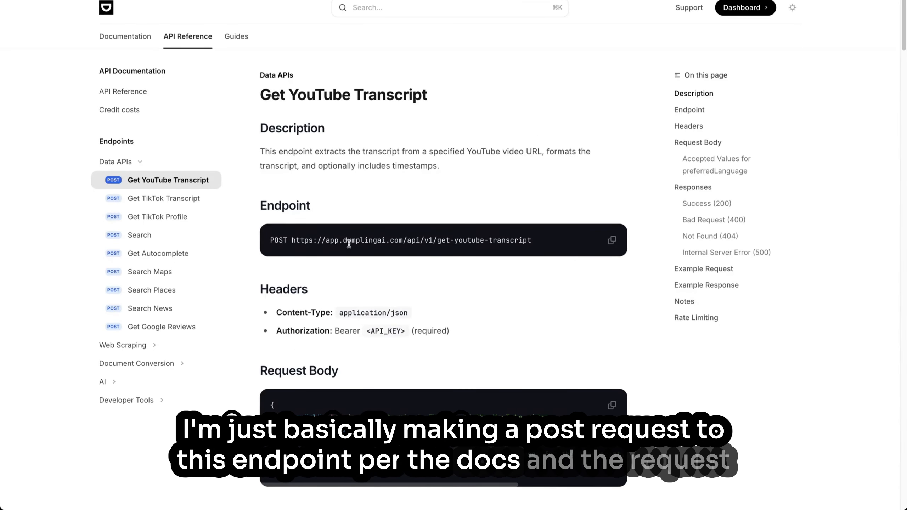
scroll(382, 363, down, 2)
drag(287, 351, 313, 350)
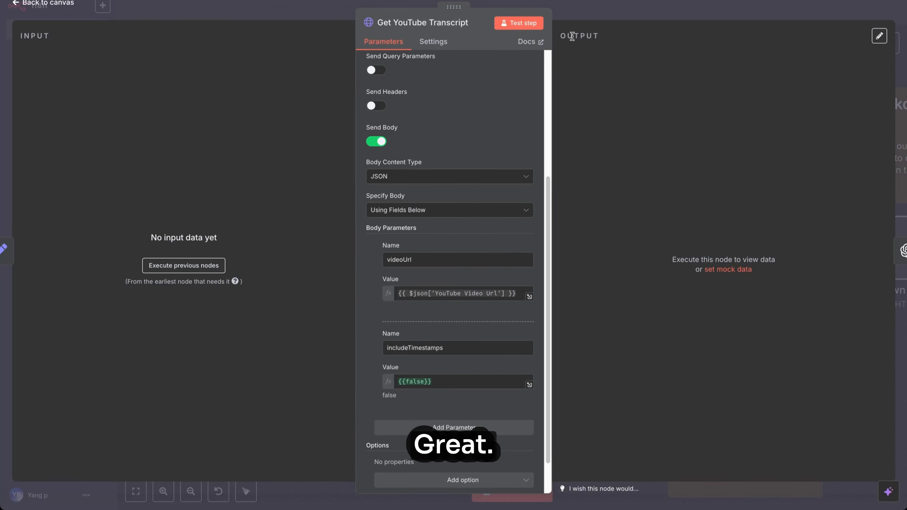
click(618, 17)
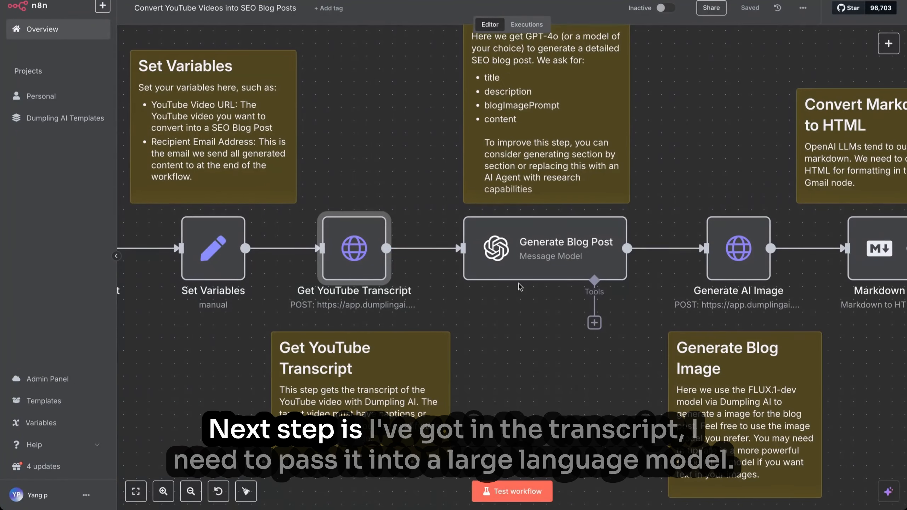
Open the Generate Blog Post node and enlarge its system prompt field for reading
scroll(520, 287, right, 1)
scroll(328, 282, right, 2)
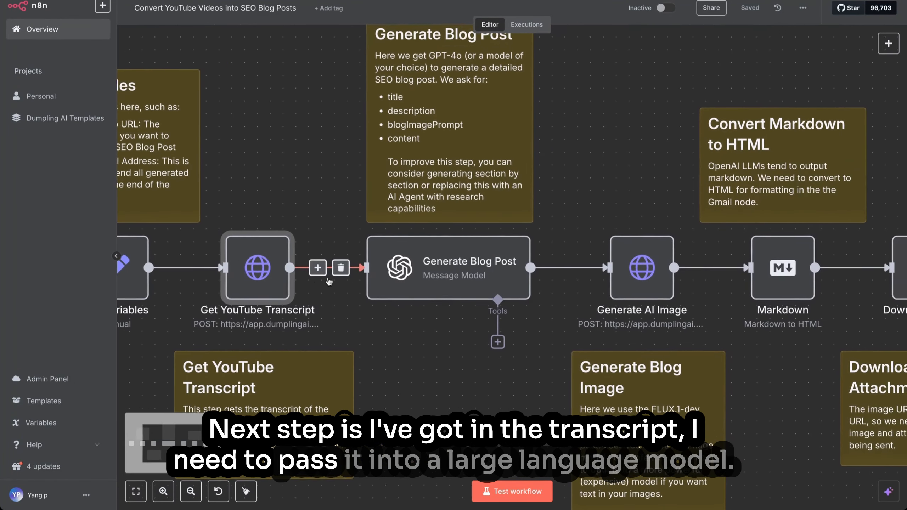
scroll(429, 310, right, 2)
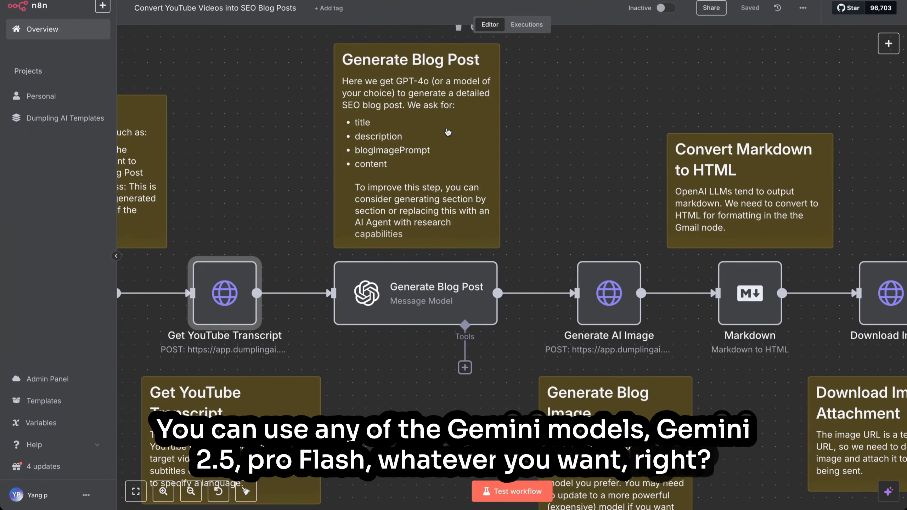
scroll(413, 224, right, 1)
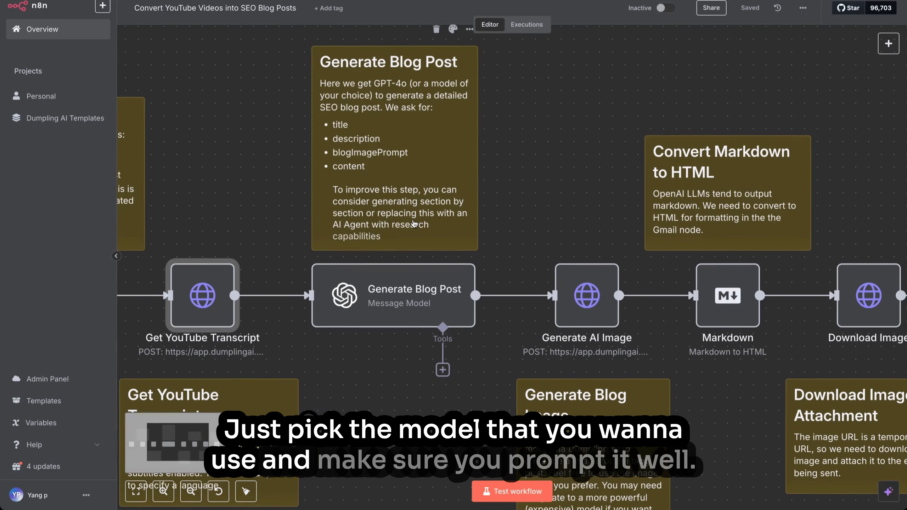
double_click(410, 304)
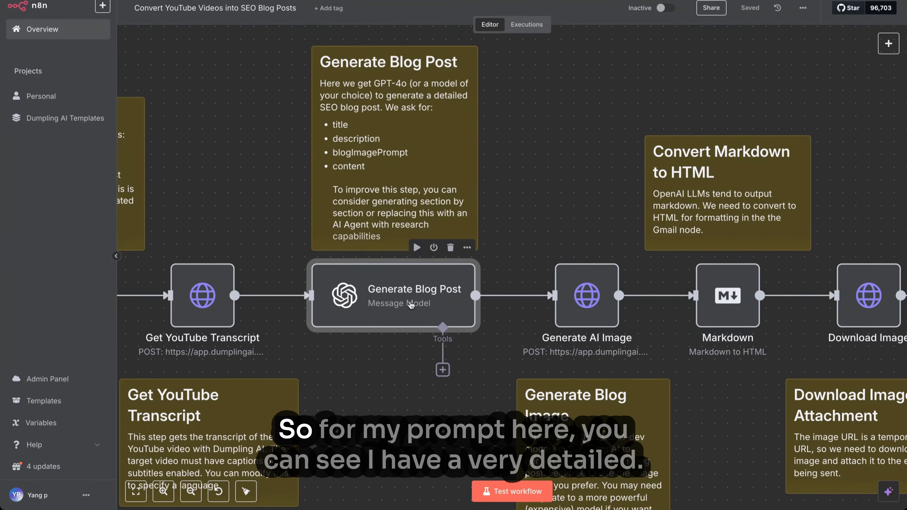
drag(533, 245, 532, 423)
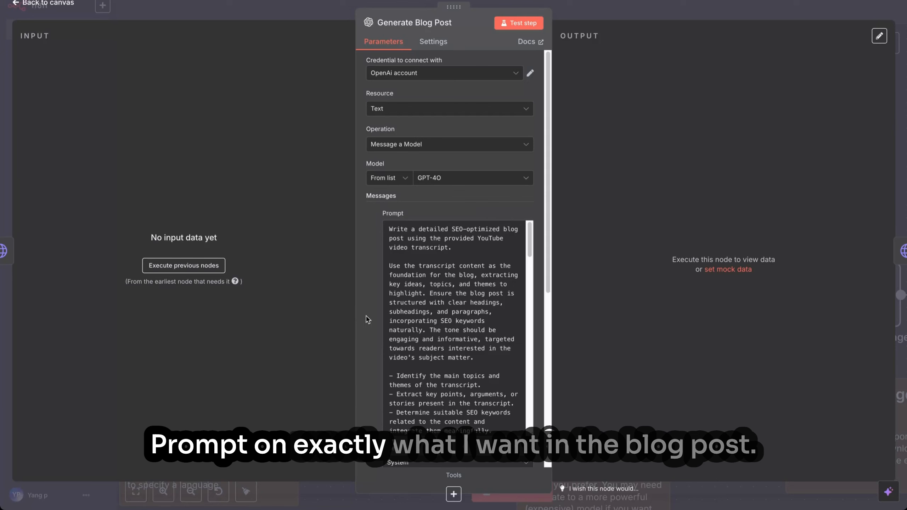
Read through the full system prompt of the Generate Blog Post node and go back to its beginning
scroll(369, 318, down, 3)
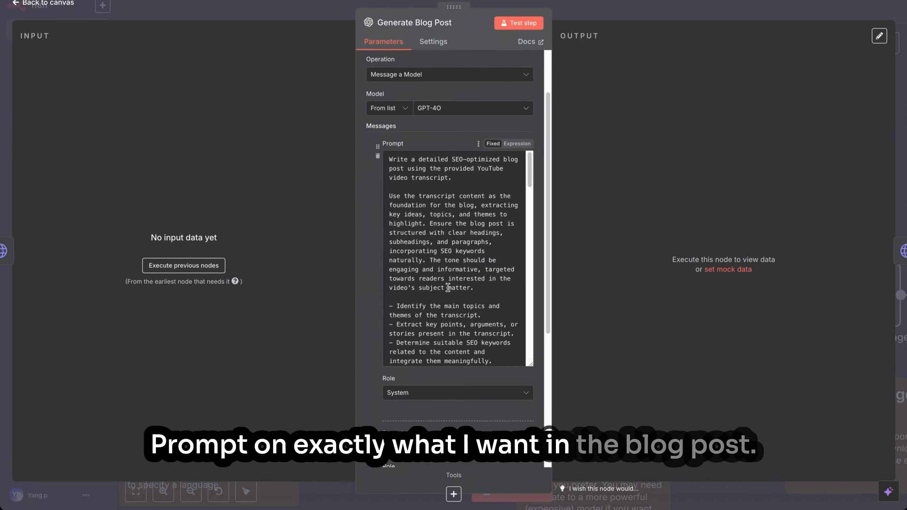
scroll(448, 287, down, 10)
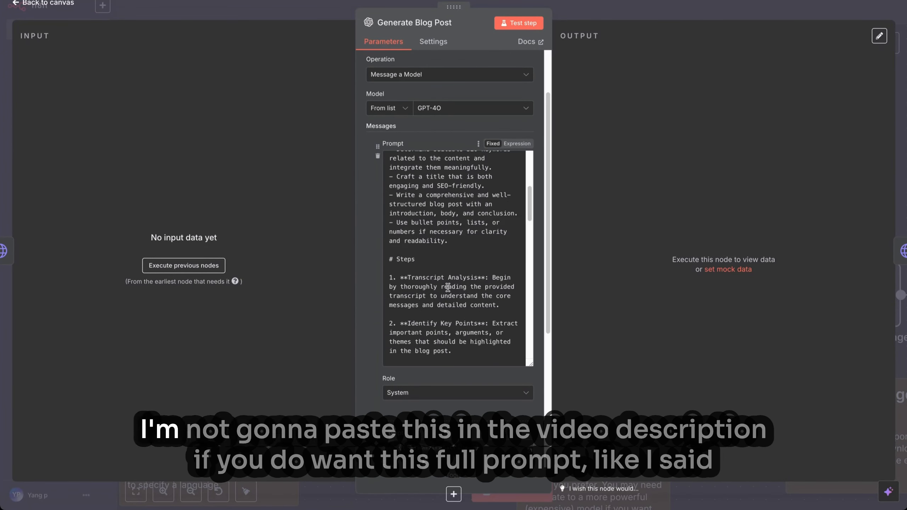
scroll(448, 288, down, 10)
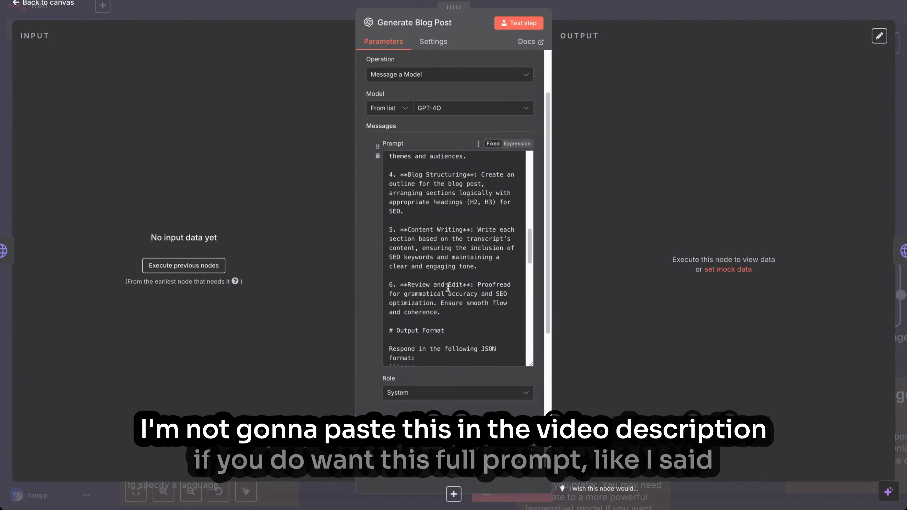
scroll(448, 288, down, 10)
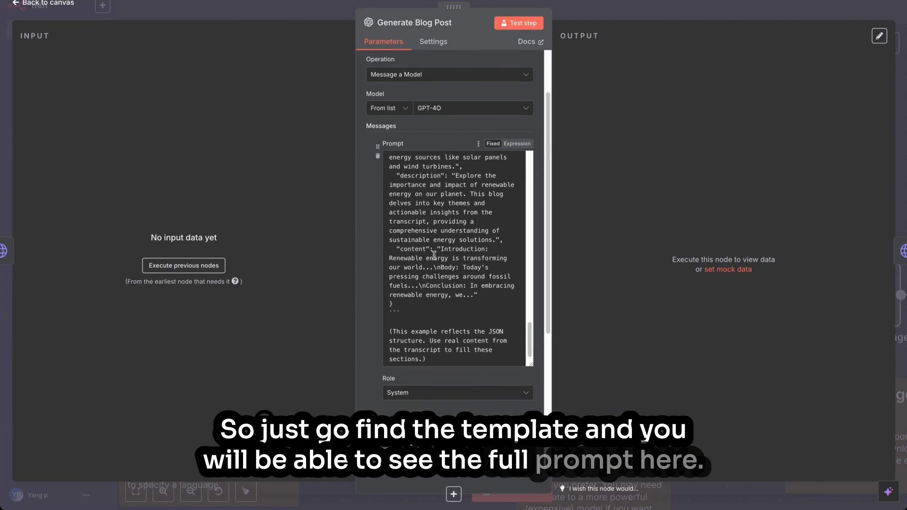
scroll(433, 255, down, 3)
scroll(434, 255, up, 15)
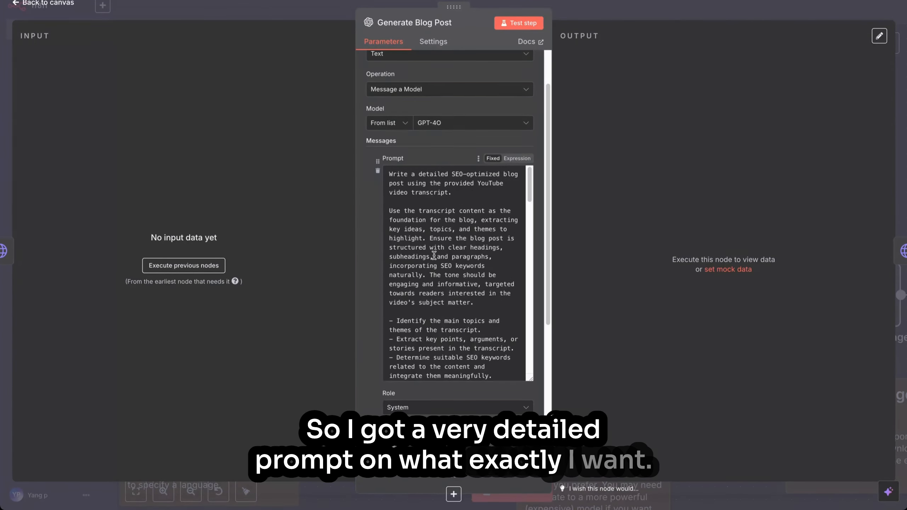
Examine the prompt's Output Format section, highlighting the Blog Image Prompt, Description and Content items
scroll(434, 256, down, 10)
scroll(434, 255, down, 5)
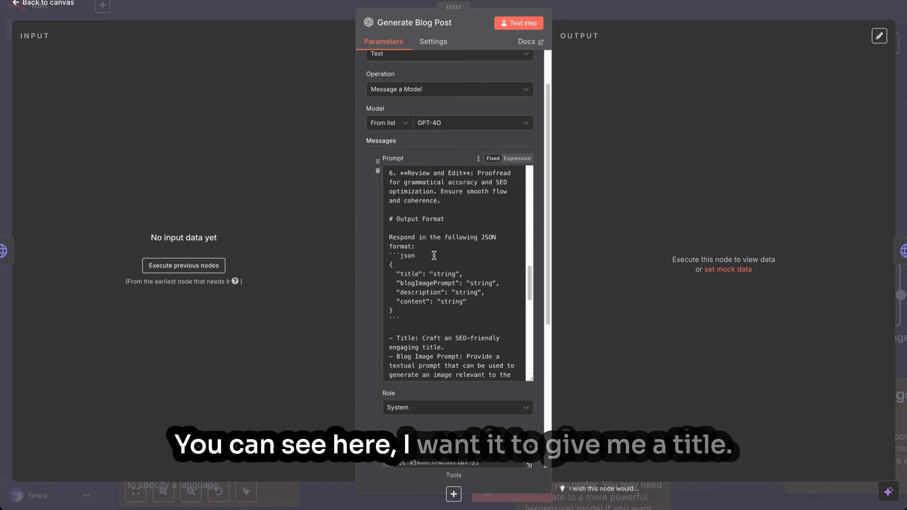
scroll(408, 308, down, 2)
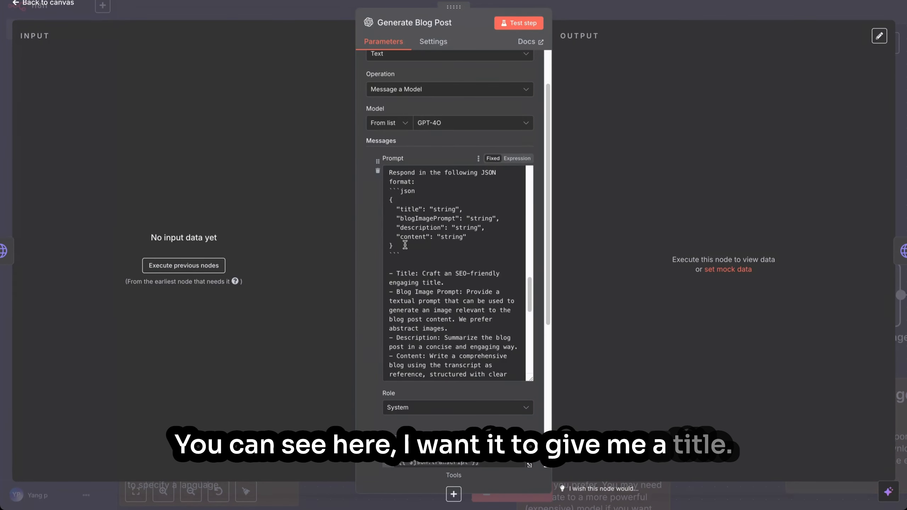
drag(420, 269, 466, 292)
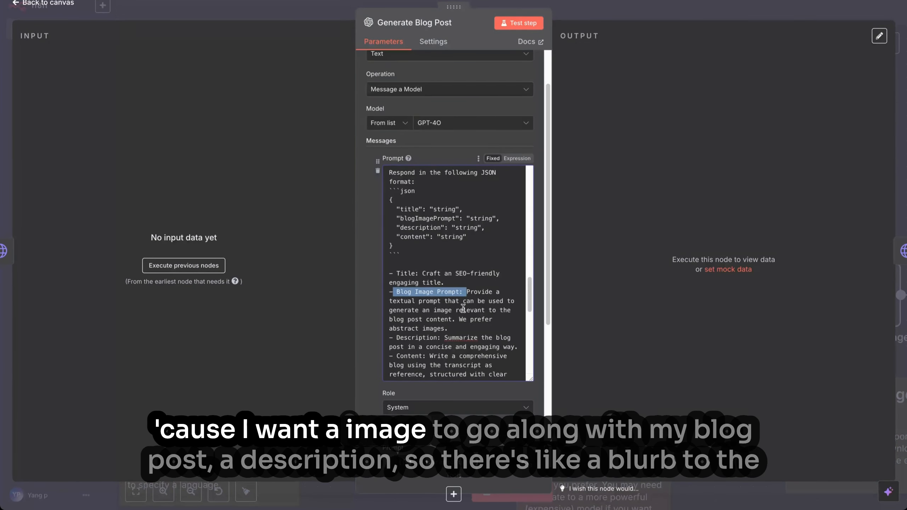
scroll(460, 307, down, 1)
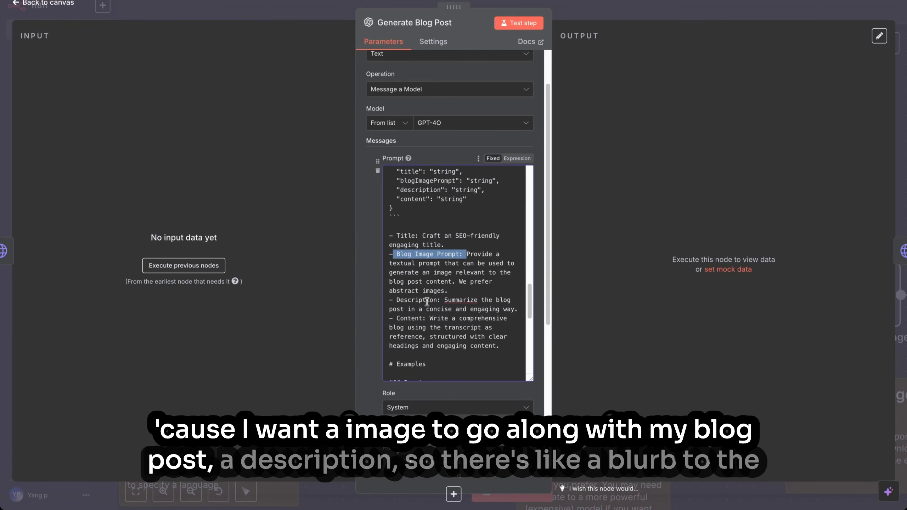
double_click(418, 301)
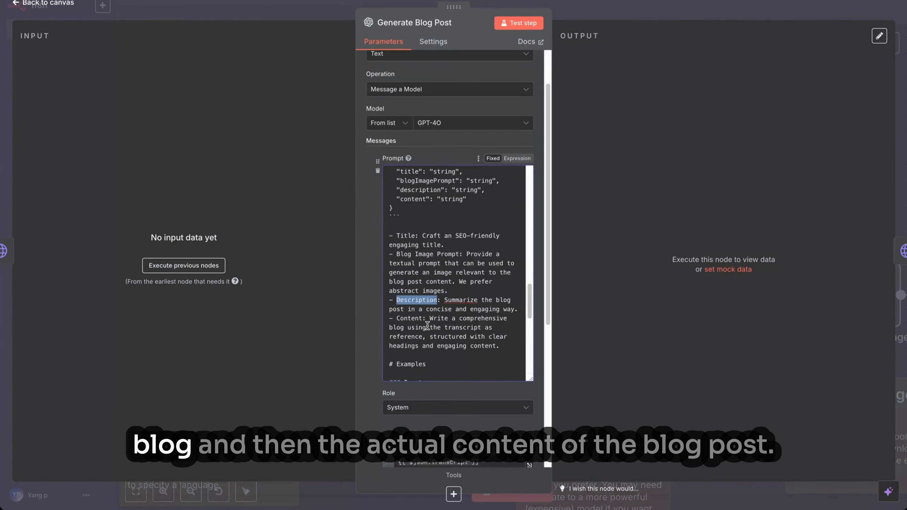
double_click(409, 318)
scroll(463, 329, down, 2)
scroll(463, 329, up, 4)
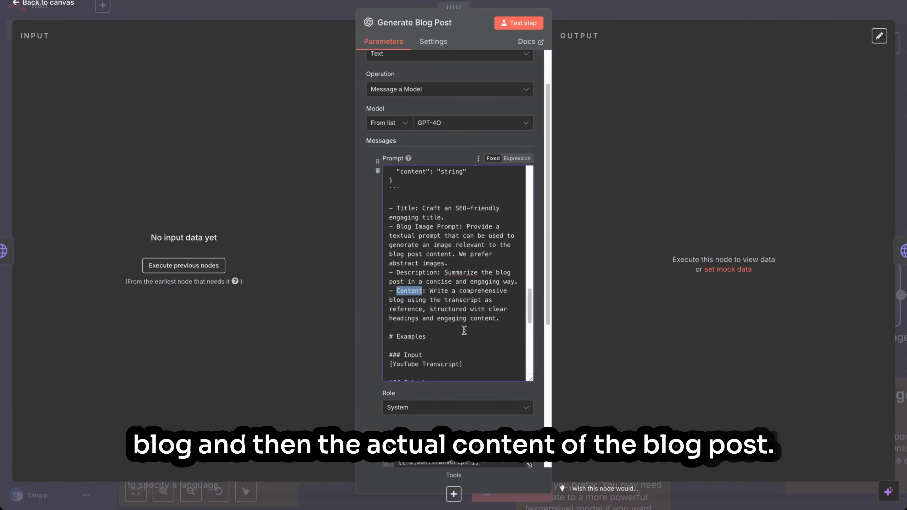
Check the user message that passes the transcript into the Generate Blog Post node, and return to the canvas
scroll(463, 330, down, 9)
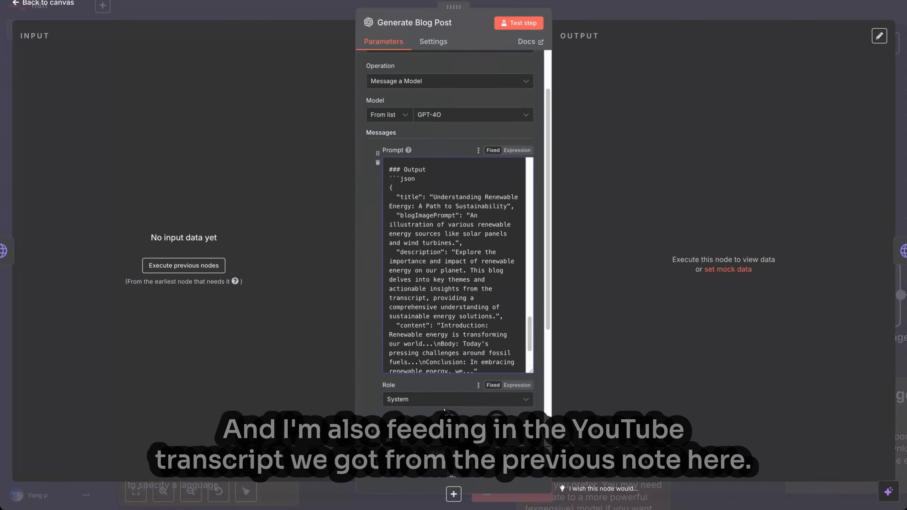
scroll(466, 314, down, 5)
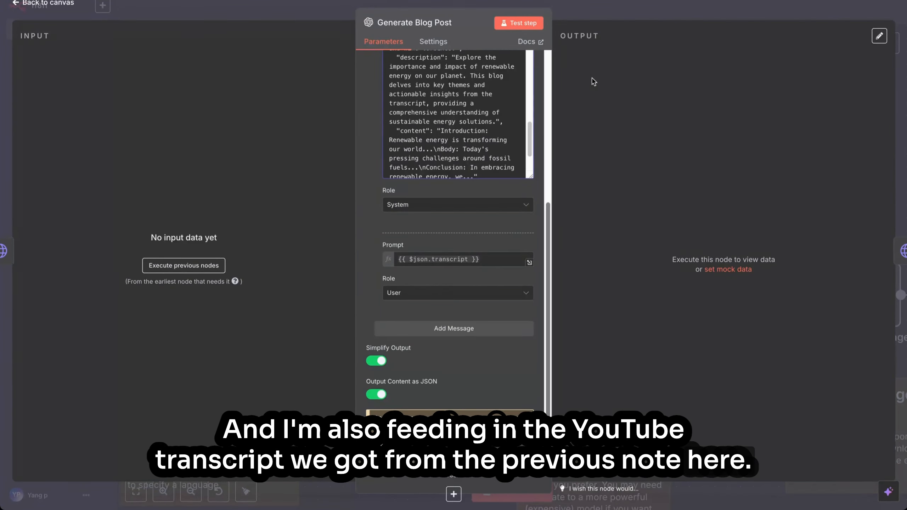
click(583, 10)
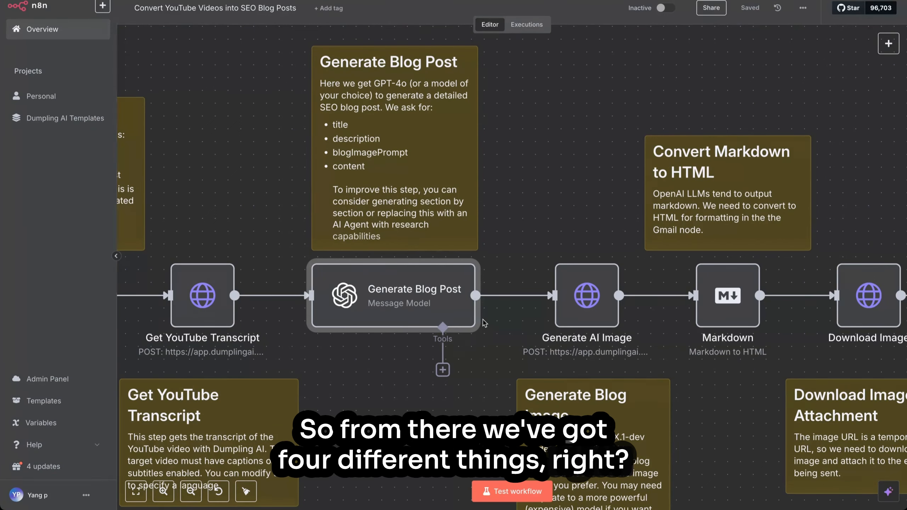
Reopen the Generate Blog Post node and inspect its Output Content as JSON setting
double_click(457, 320)
scroll(457, 319, down, 3)
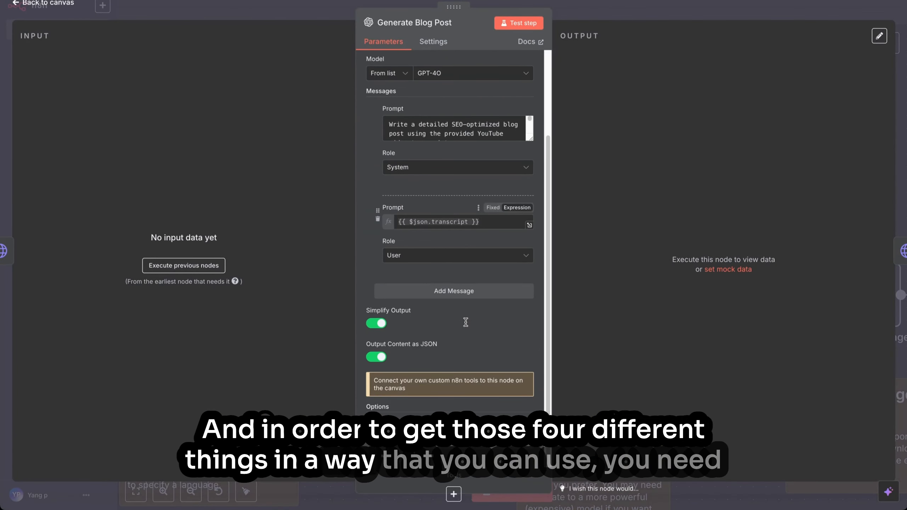
click(376, 356)
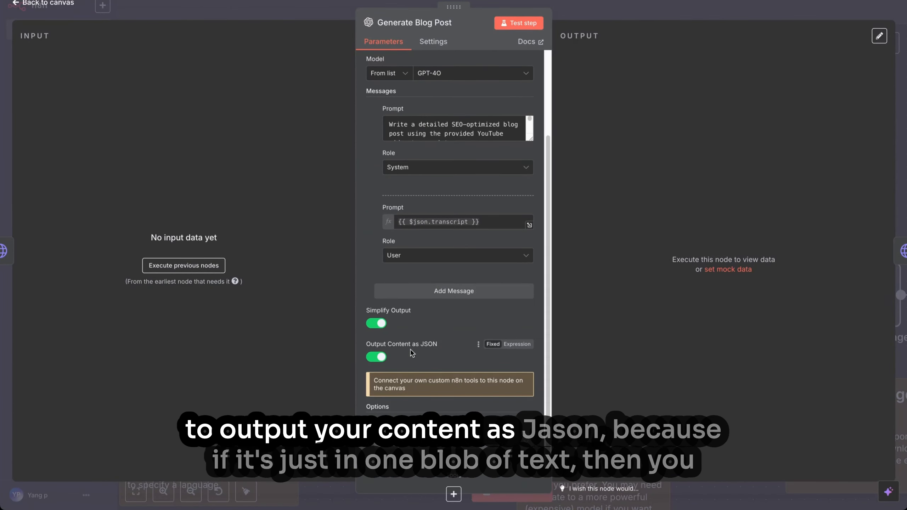
scroll(453, 285, up, 3)
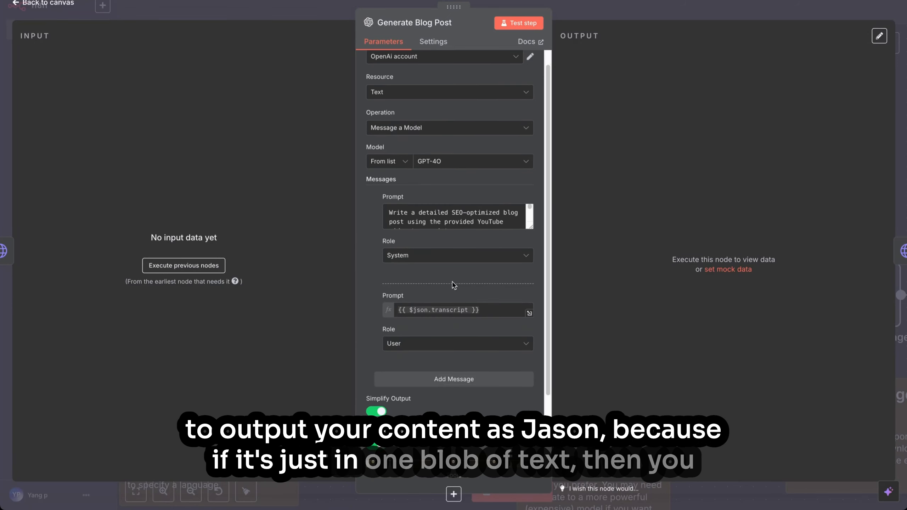